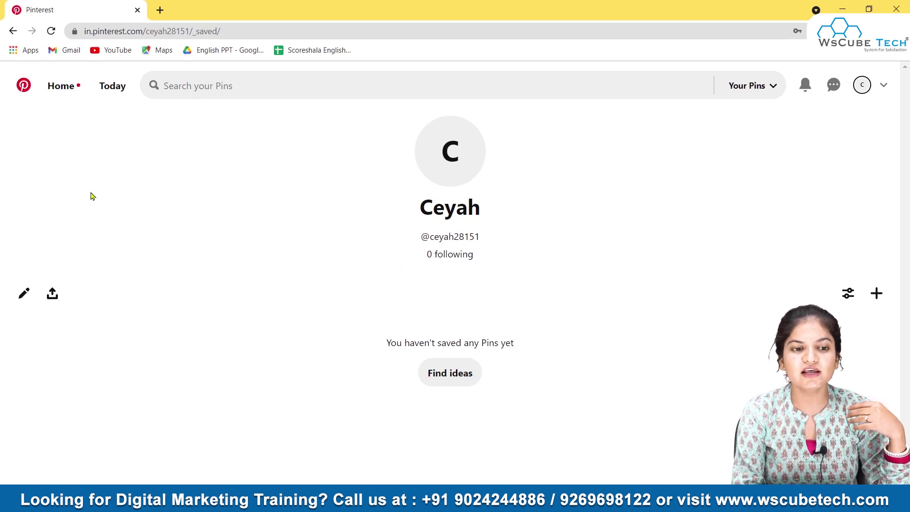
From the avatar menu, go to Settings > Account settings and choose Convert account under Account changes
click(884, 85)
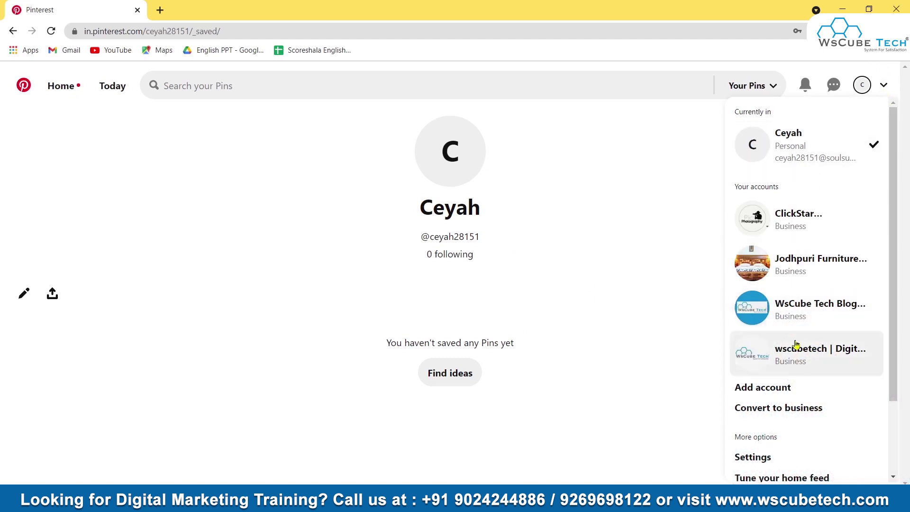
click(767, 456)
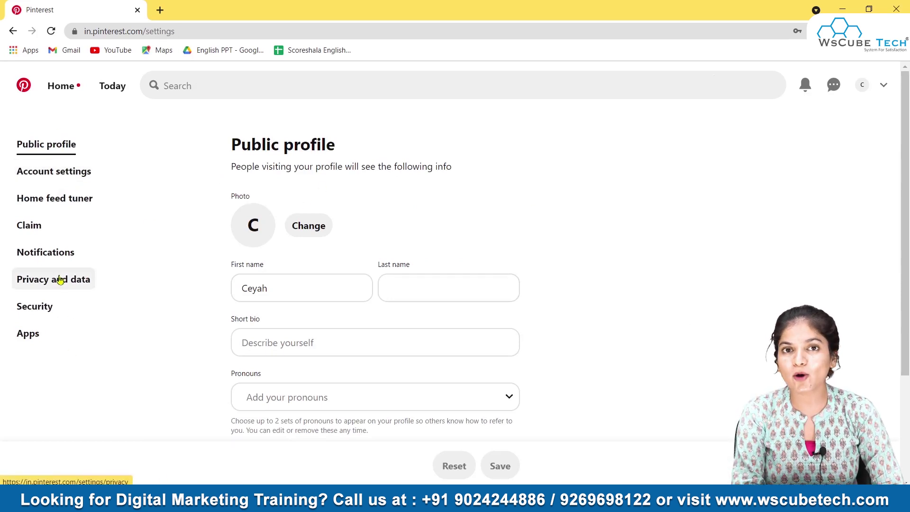
click(75, 172)
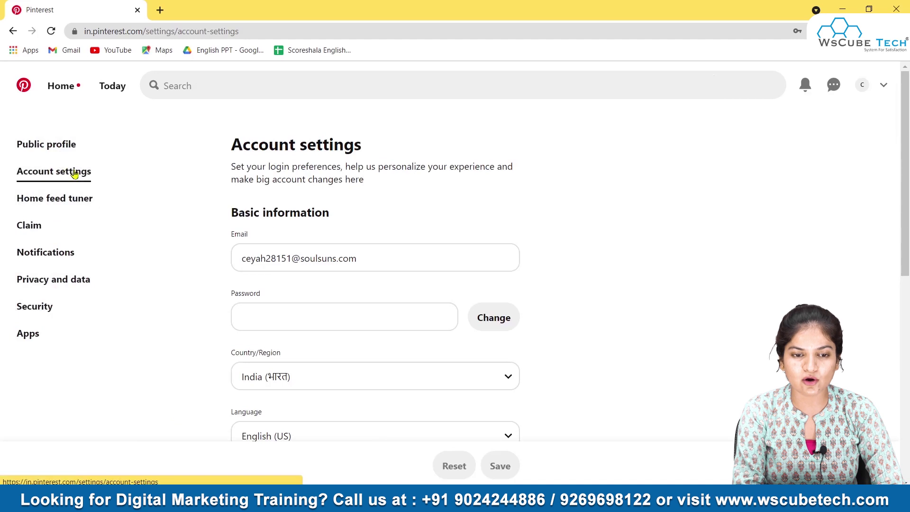
scroll(522, 287, down, 8)
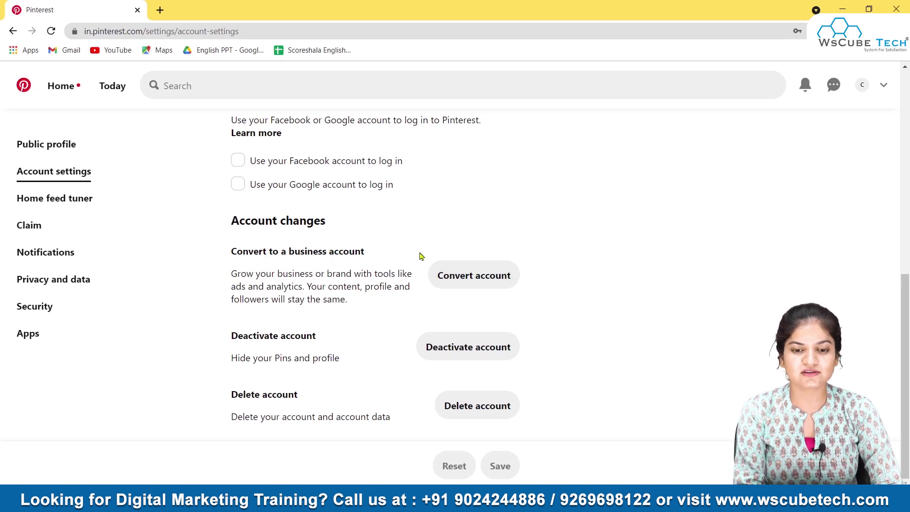
click(473, 277)
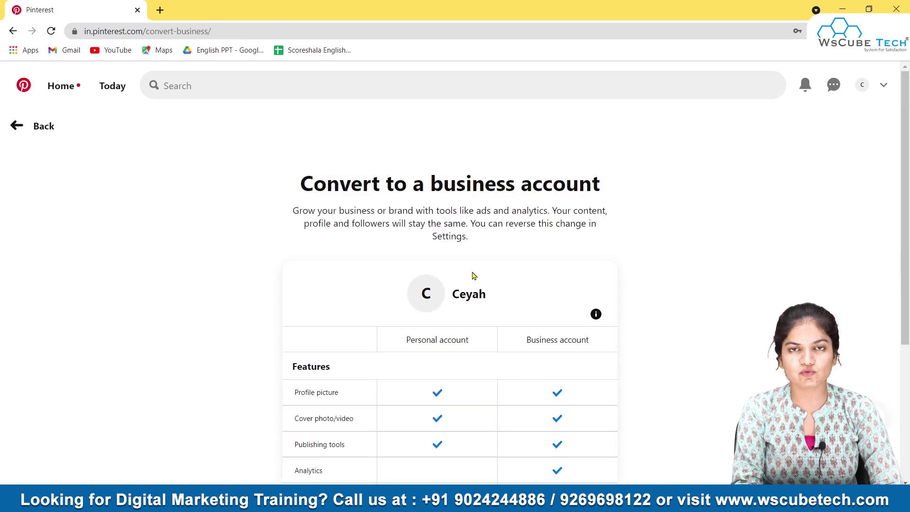
Review the personal vs business comparison table and confirm converting the account to business
scroll(473, 276, down, 3)
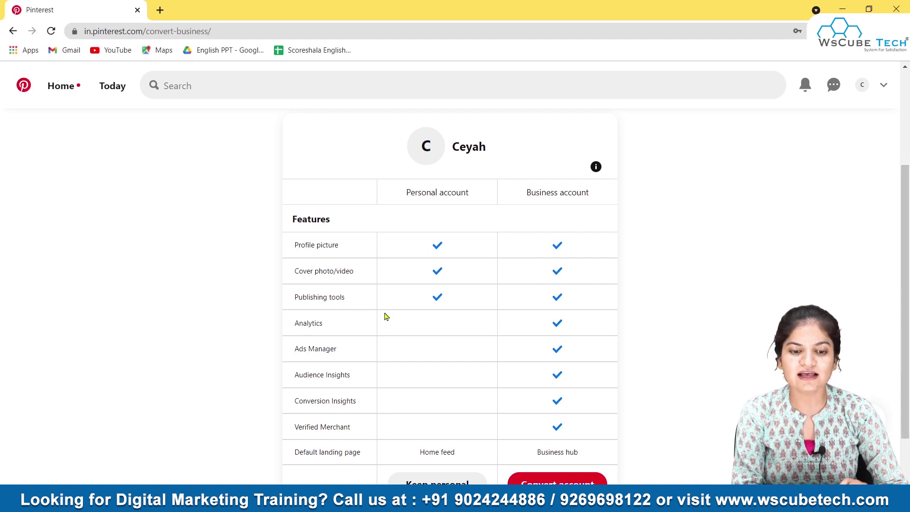
scroll(321, 315, down, 2)
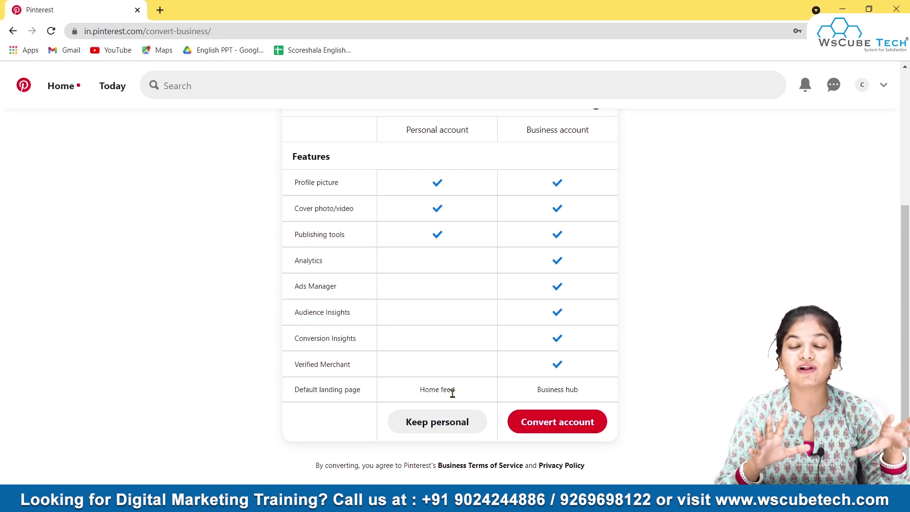
scroll(452, 394, up, 3)
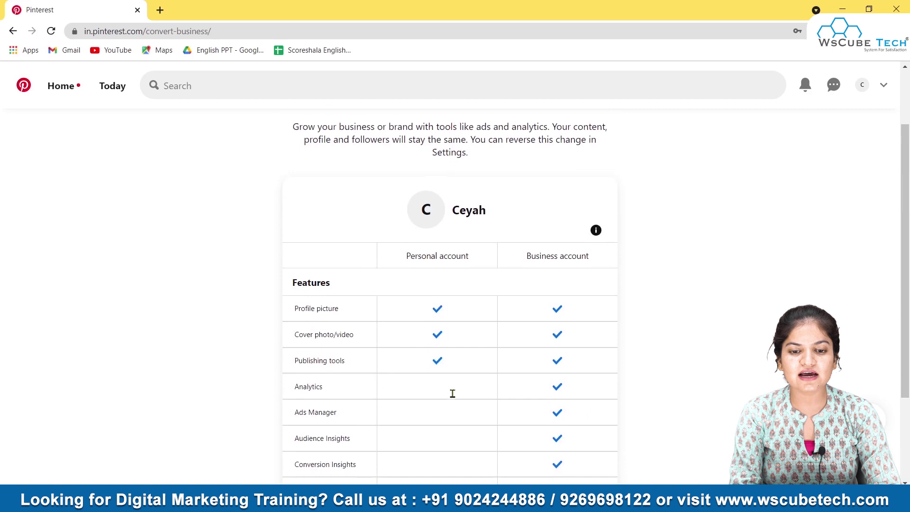
scroll(452, 394, down, 2)
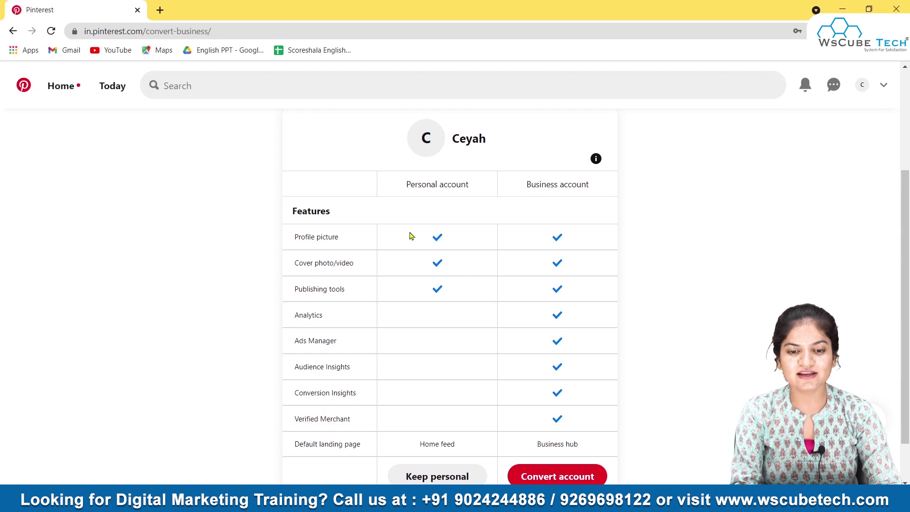
scroll(473, 271, down, 2)
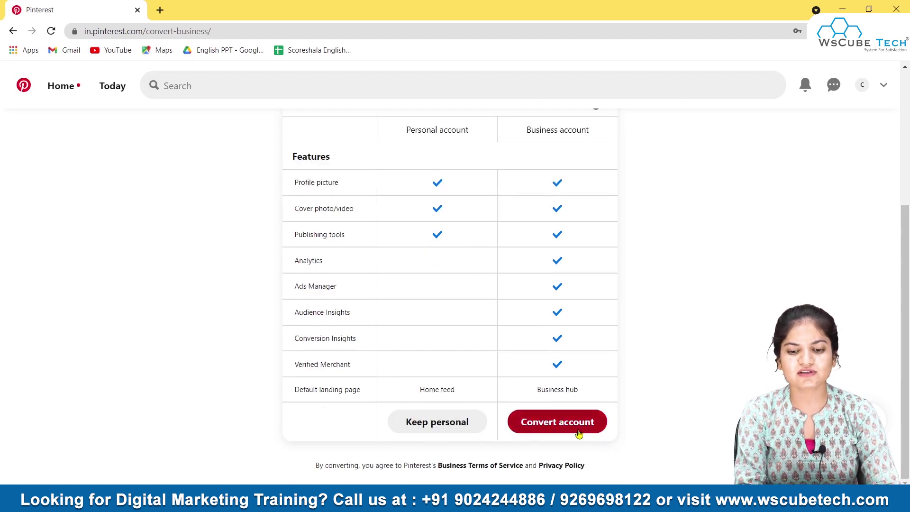
click(572, 425)
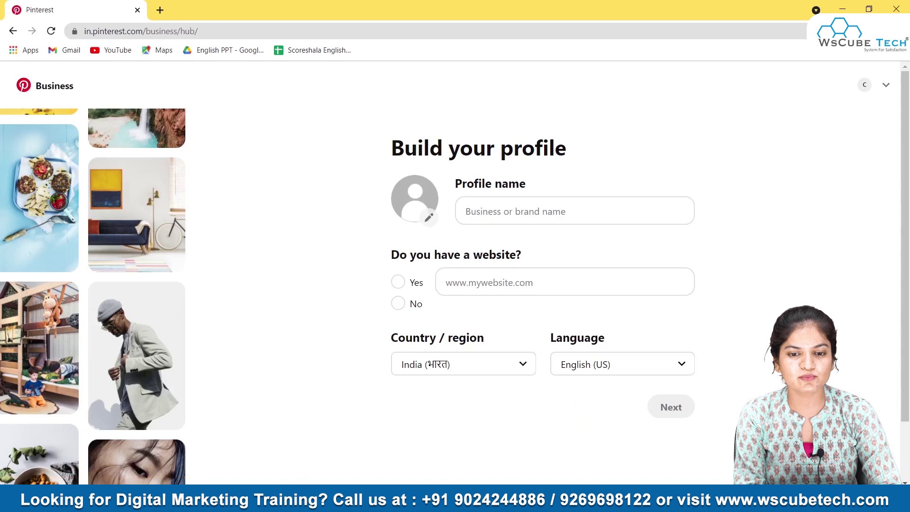
Enter 'ClickStar Photography' as the profile name, answer No to having a website, and continue
click(519, 208)
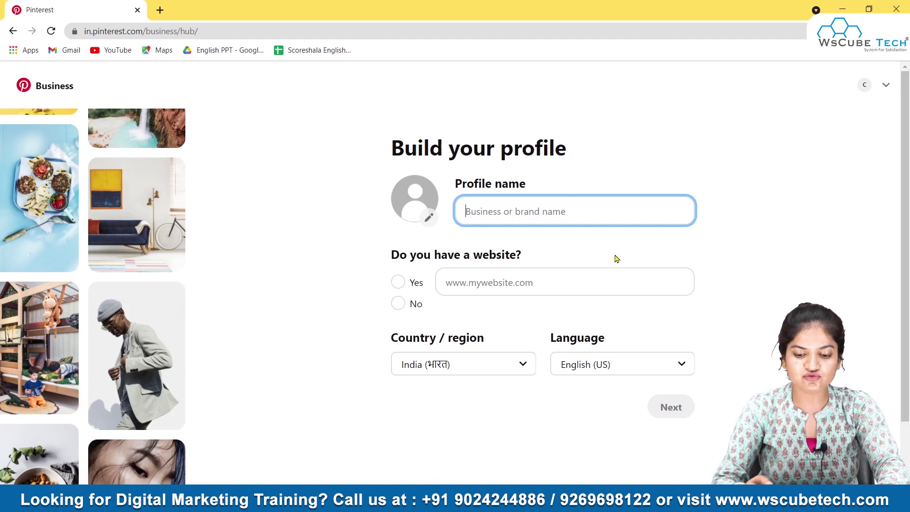
text(Click)
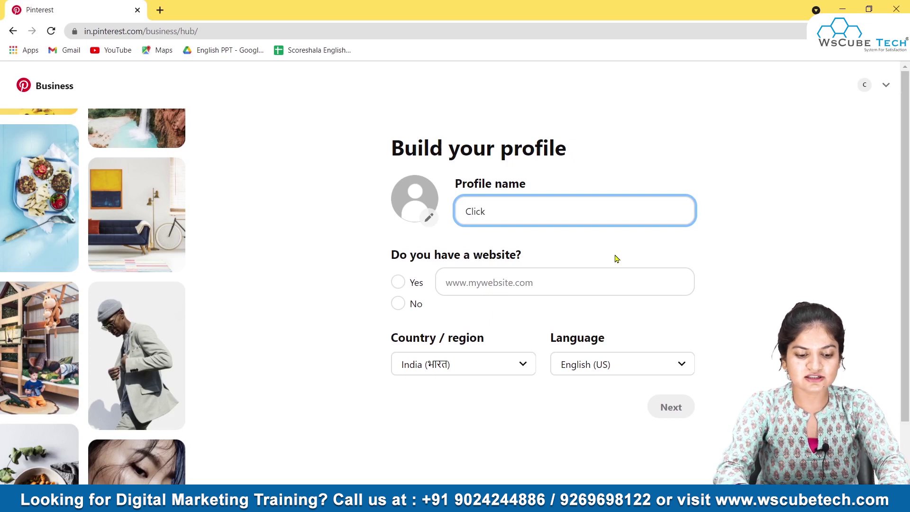
text(Star )
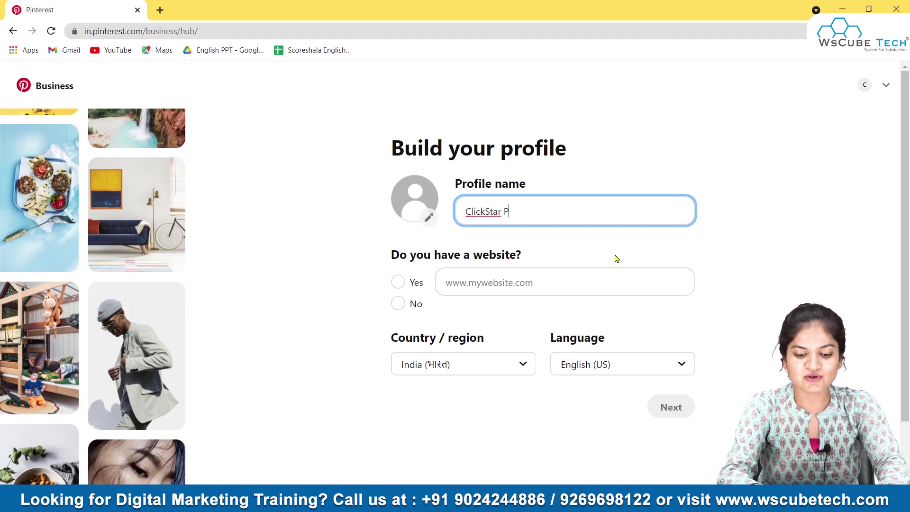
text(Photography)
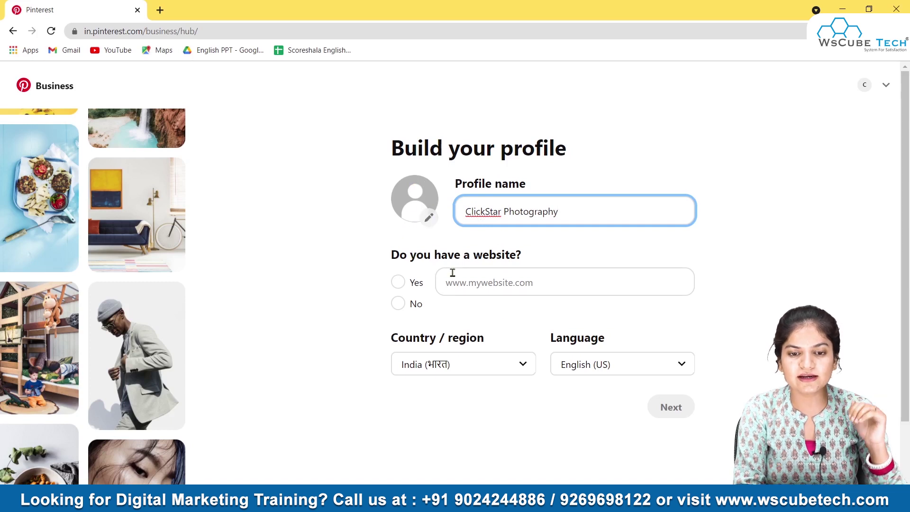
click(479, 290)
click(400, 284)
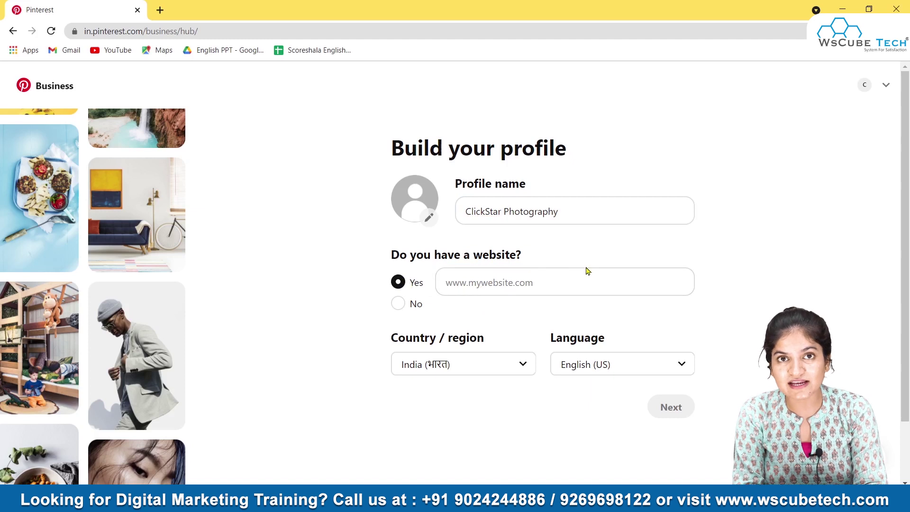
click(398, 307)
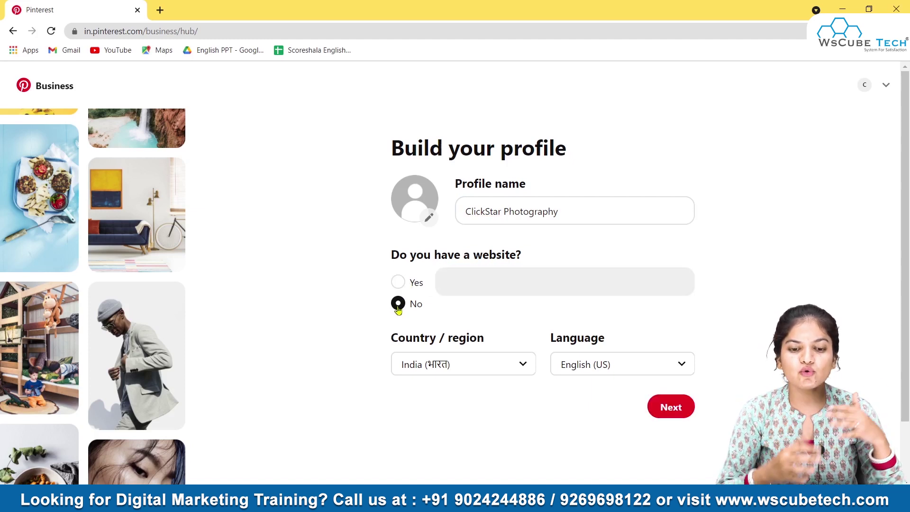
click(400, 287)
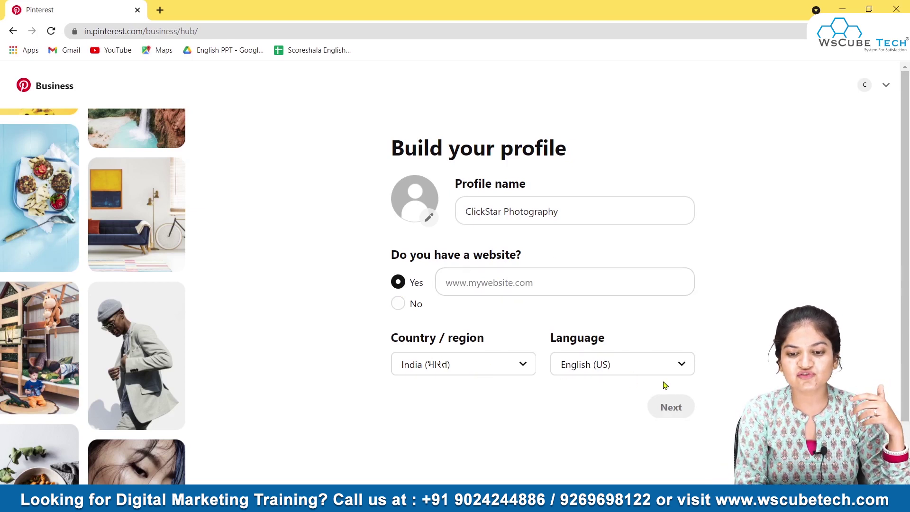
click(401, 303)
click(668, 409)
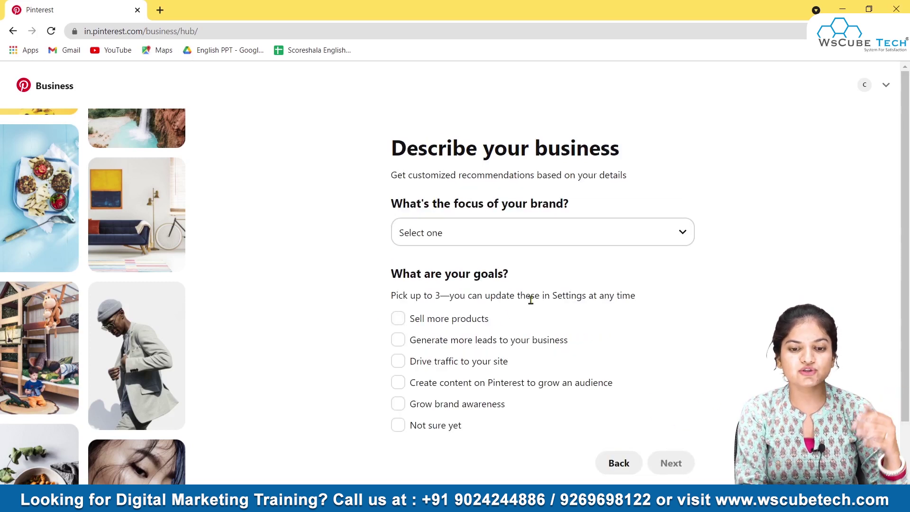
Set the brand focus to Design and art
click(555, 230)
scroll(506, 309, down, 1)
scroll(508, 310, up, 1)
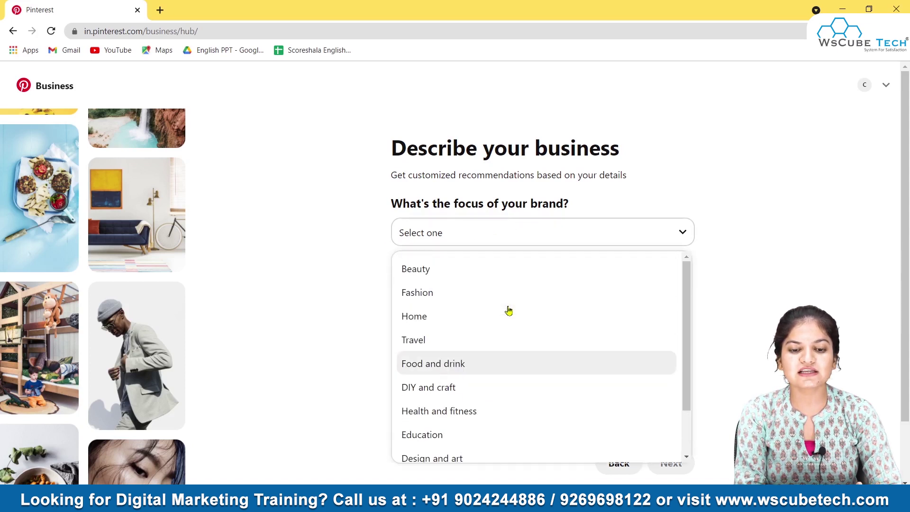
scroll(414, 382, down, 1)
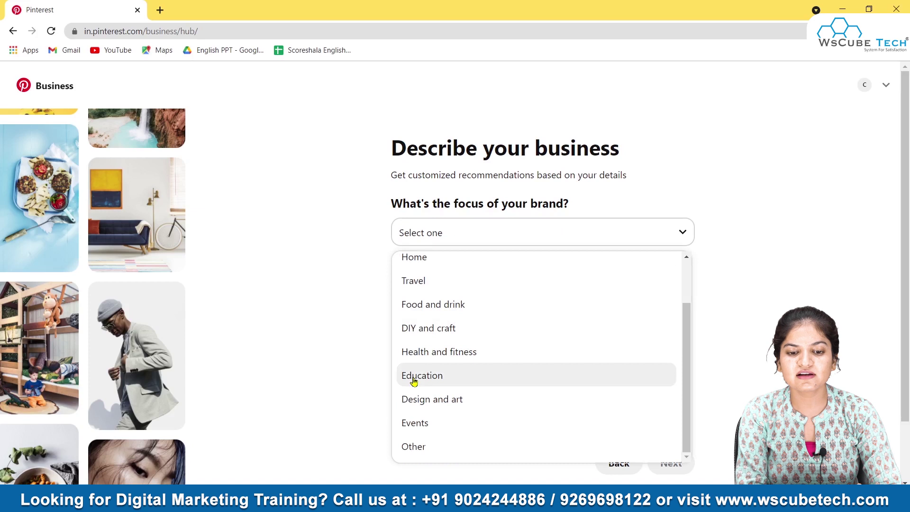
scroll(476, 341, up, 1)
scroll(495, 274, down, 1)
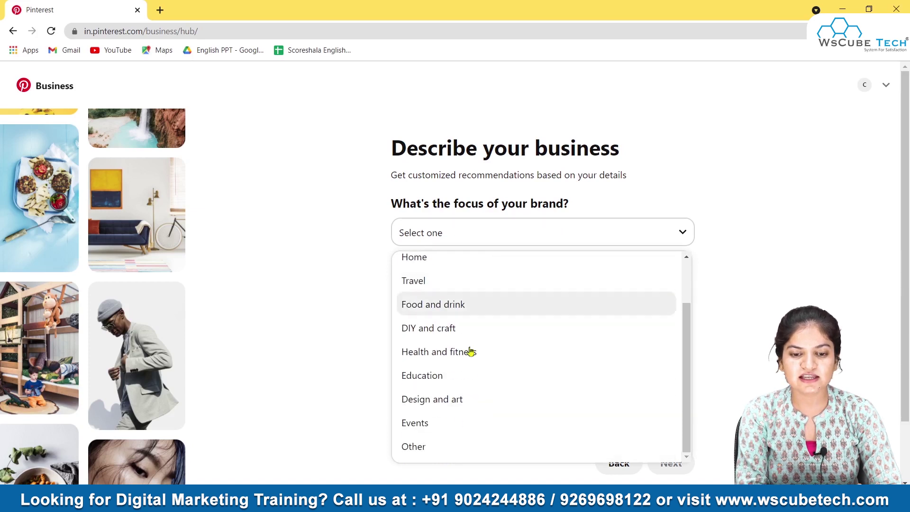
click(432, 400)
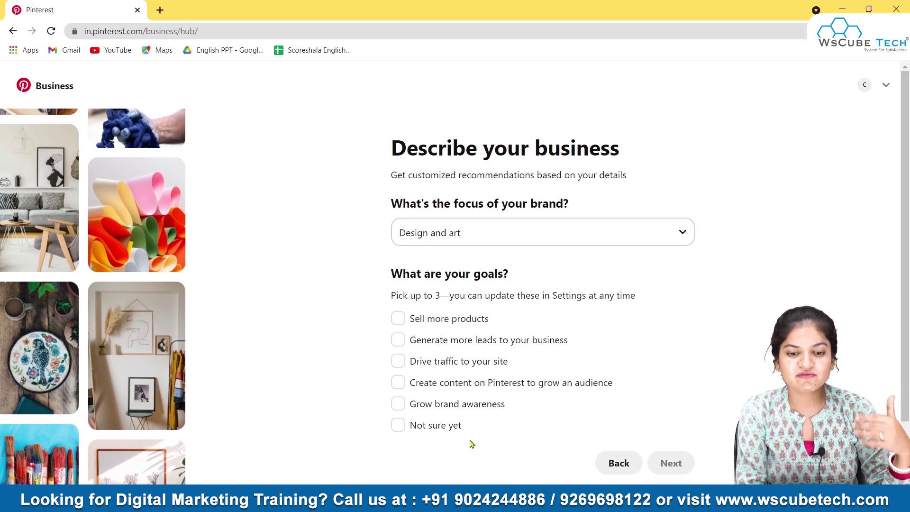
Select Sell more products, Drive traffic to your site and Generate more leads as goals, then continue
click(399, 319)
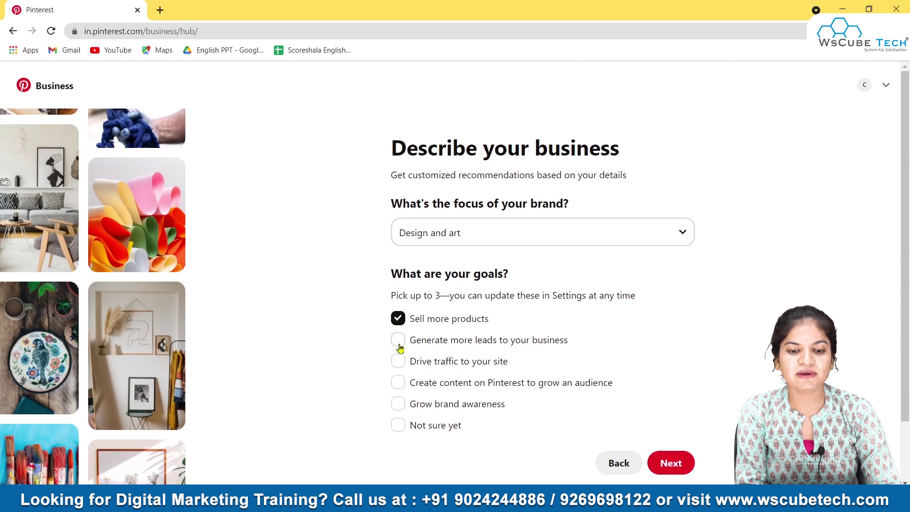
click(398, 362)
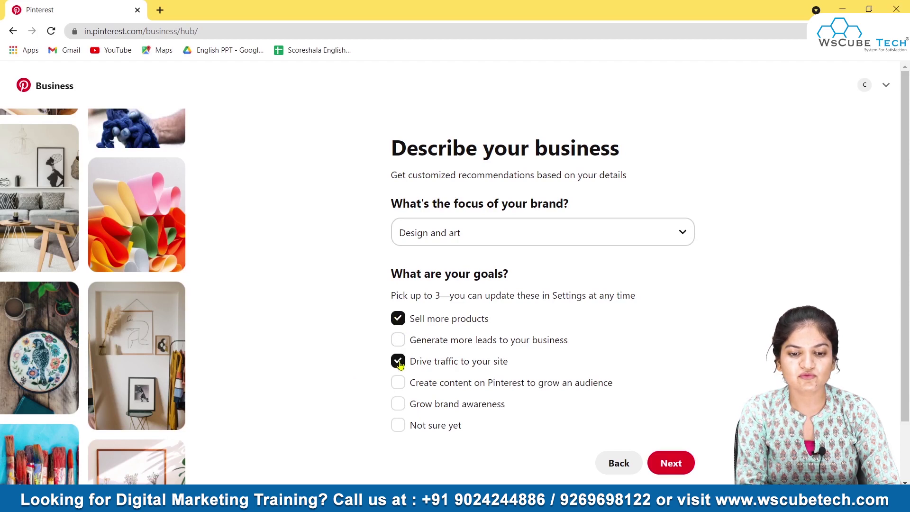
click(398, 339)
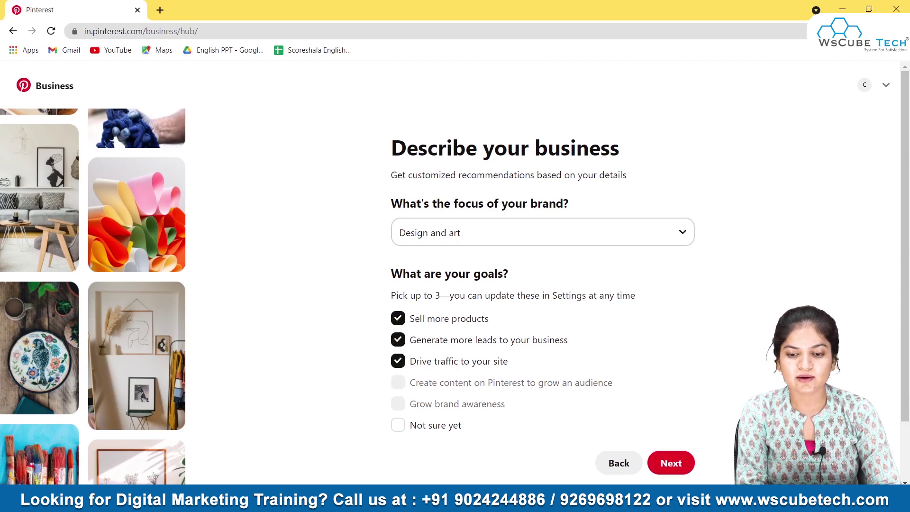
click(675, 463)
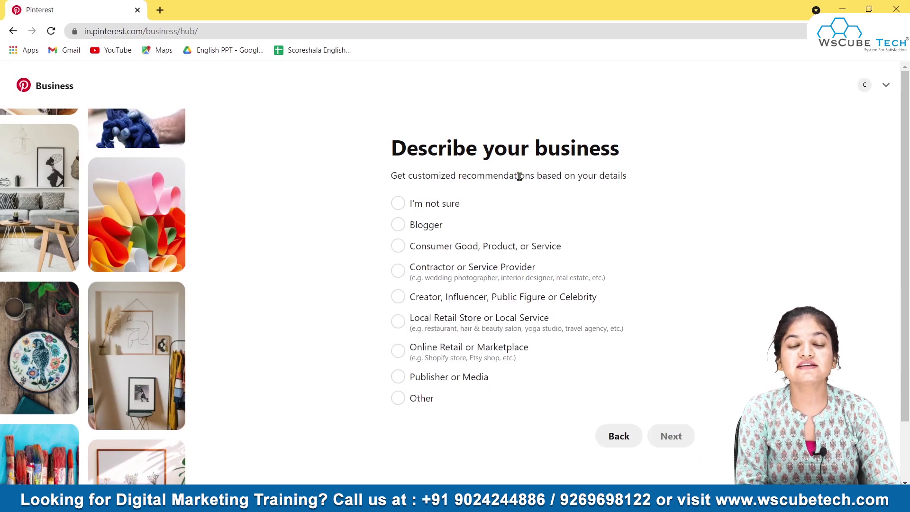
Choose 'Contractor or Service Provider' as the business type and continue
scroll(535, 311, down, 2)
scroll(535, 310, up, 2)
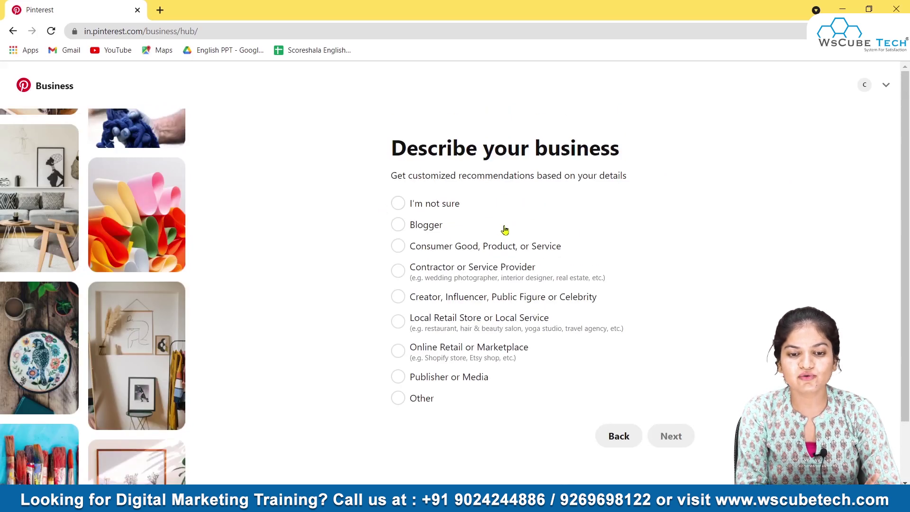
click(404, 269)
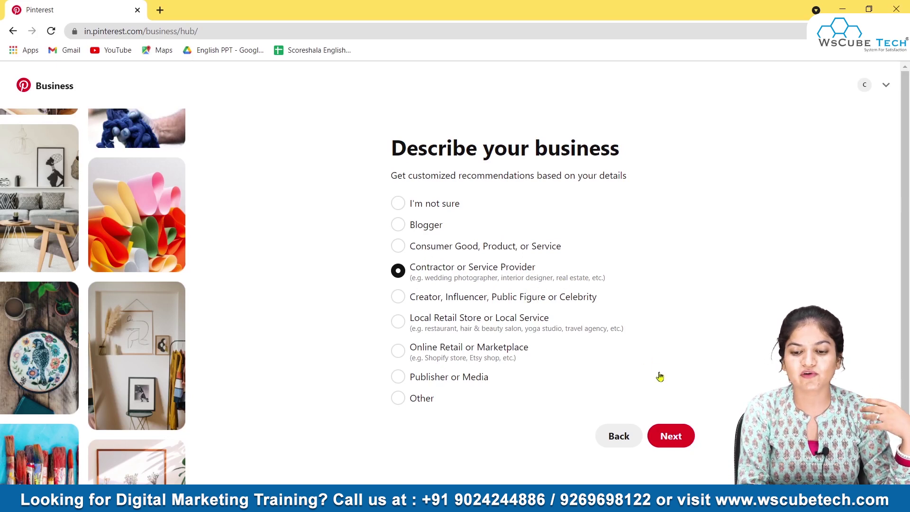
click(670, 434)
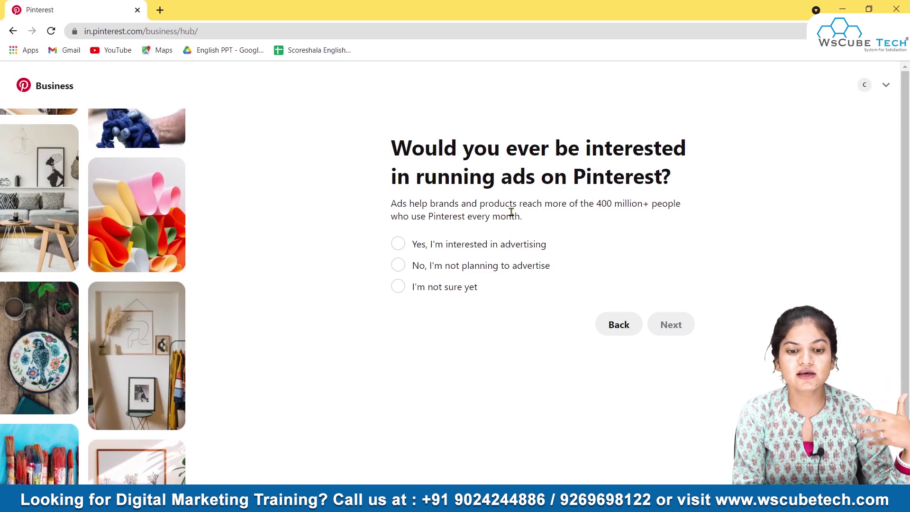
Answer 'I'm not sure yet' to running ads and submit the questionnaire
click(399, 288)
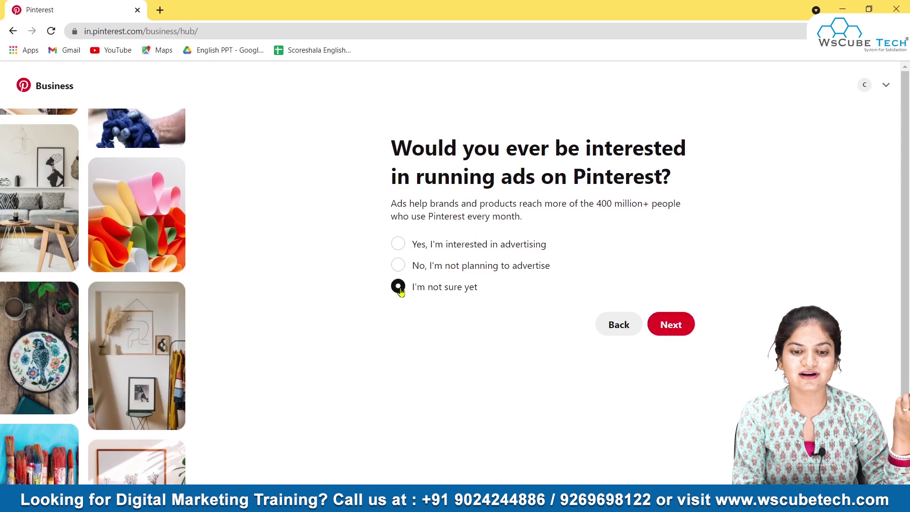
click(669, 326)
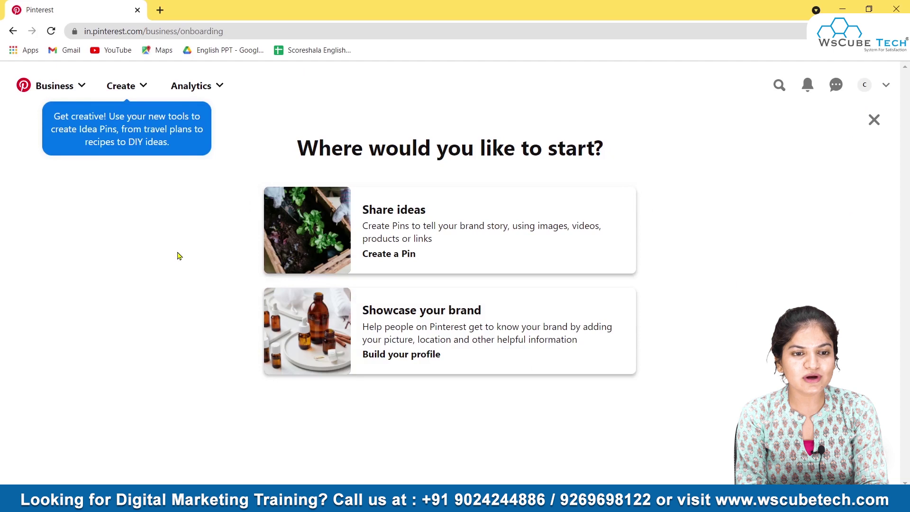
click(63, 95)
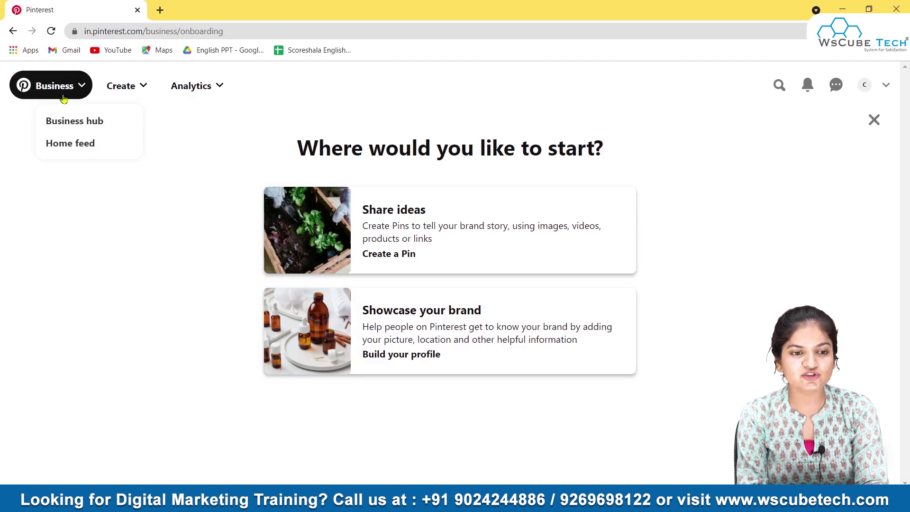
click(165, 175)
click(57, 96)
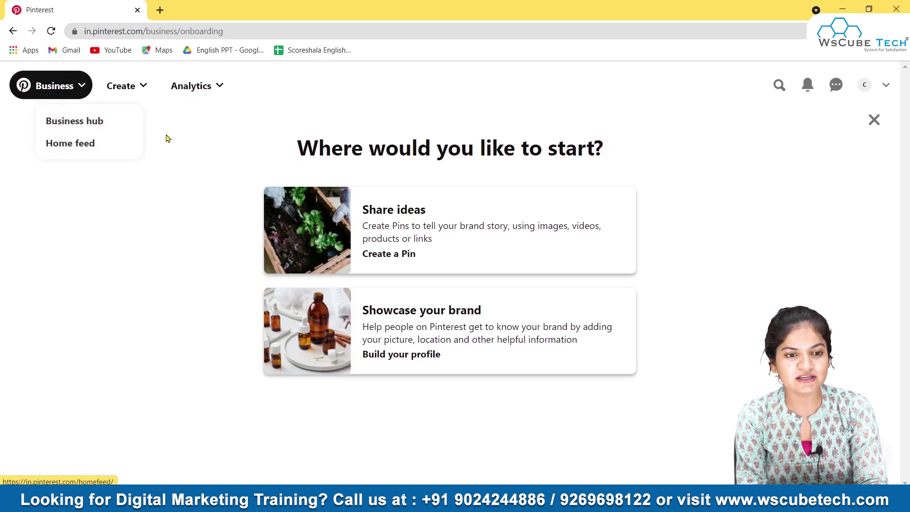
click(219, 86)
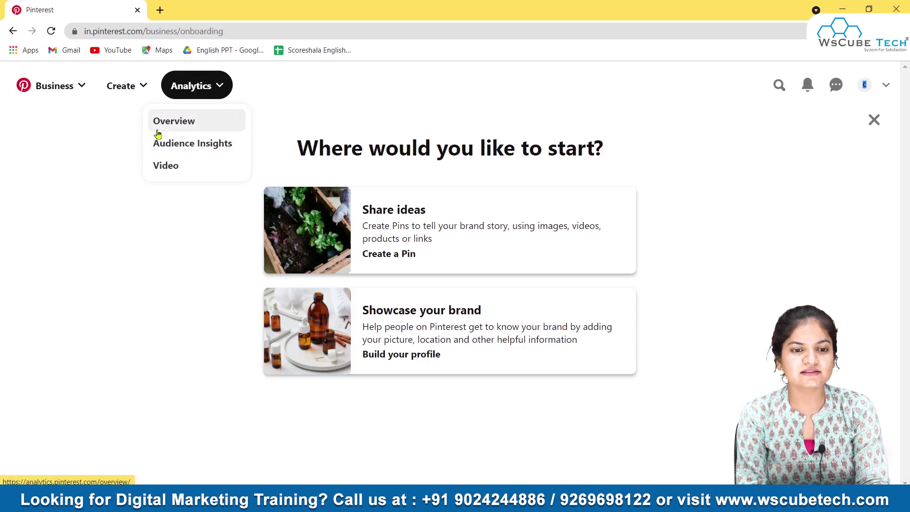
click(174, 291)
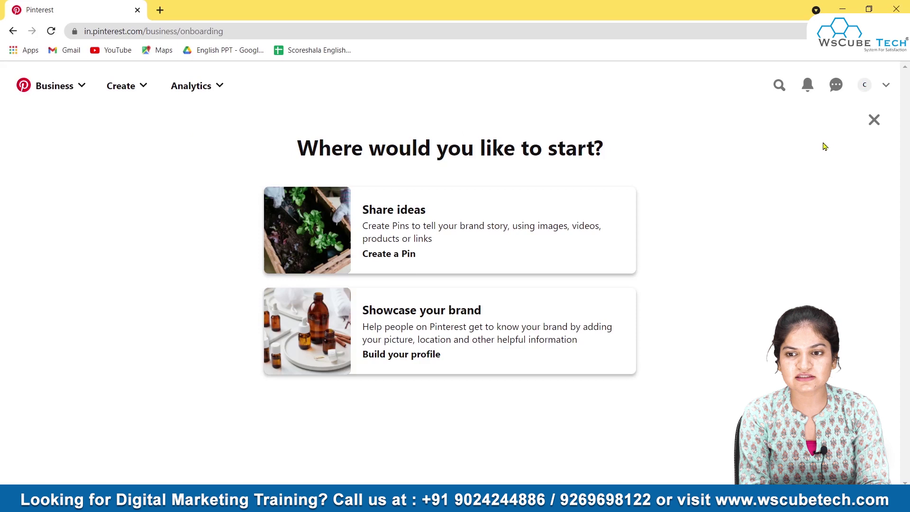